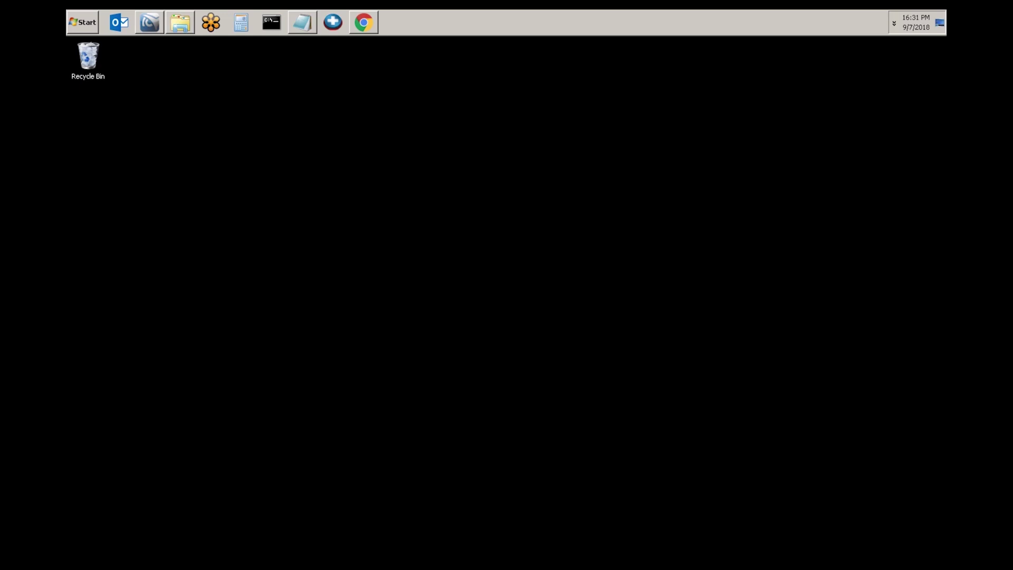
Bring up the Notepad notes listing the four scan-to-folder prerequisites
left_click(304, 23)
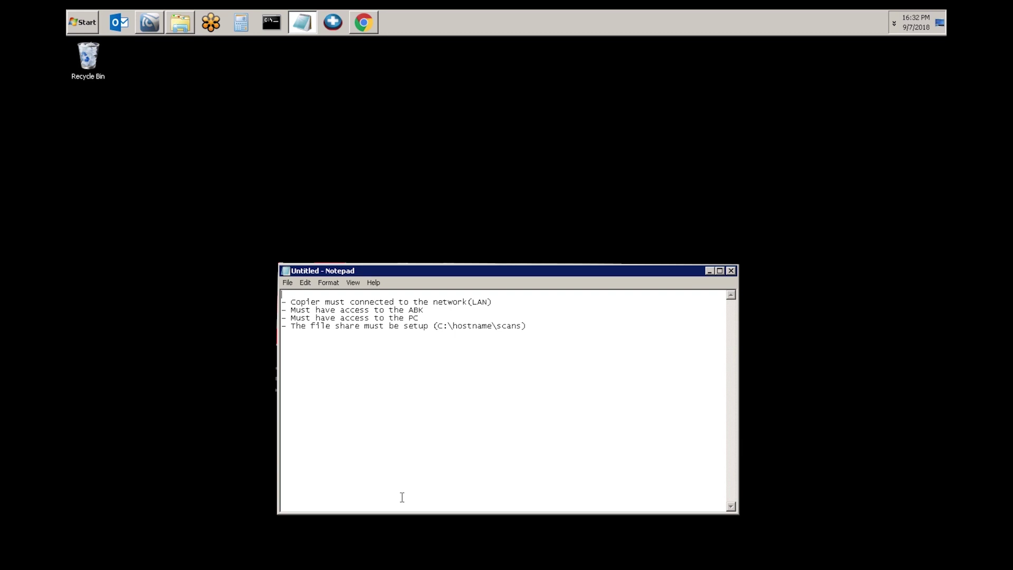
Minimize the prerequisites notes and bring the copier's Remote Panel Operation to the front in Chrome
left_click(711, 271)
left_click(362, 22)
Start a manual SMB folder destination in Scanner (Classic), with the empty path keyboard showing
left_click(238, 174)
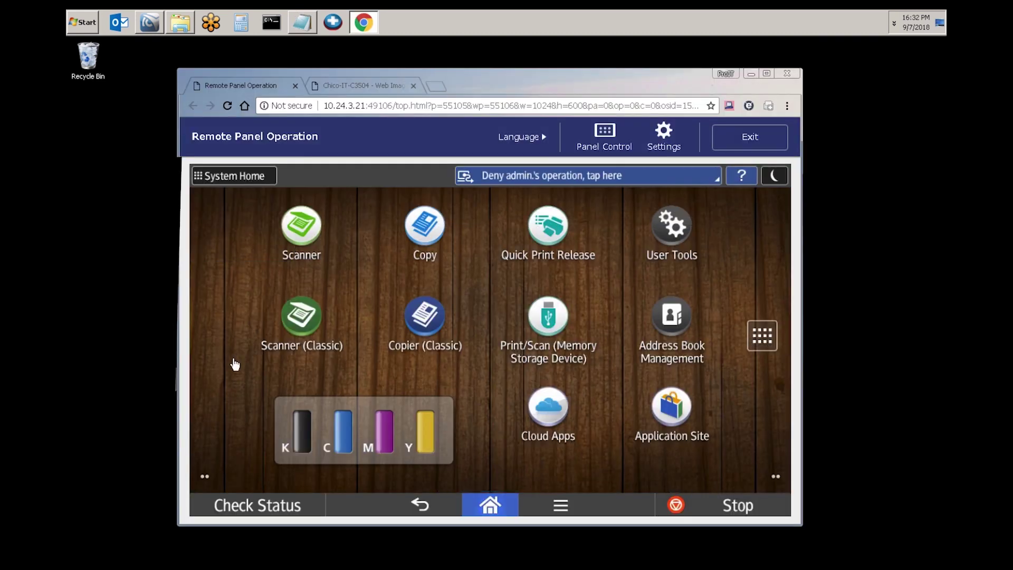
left_click(302, 325)
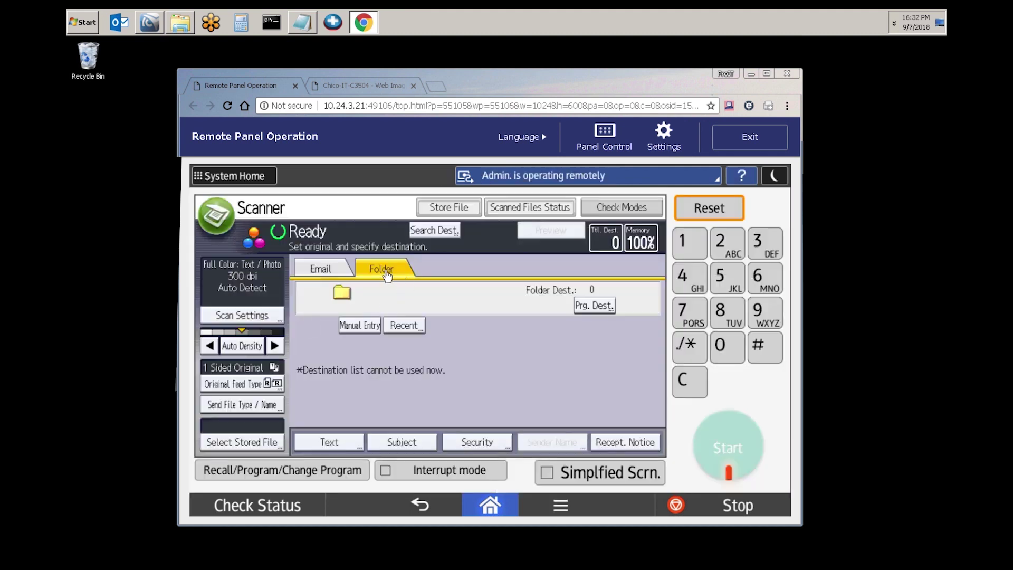
left_click(359, 327)
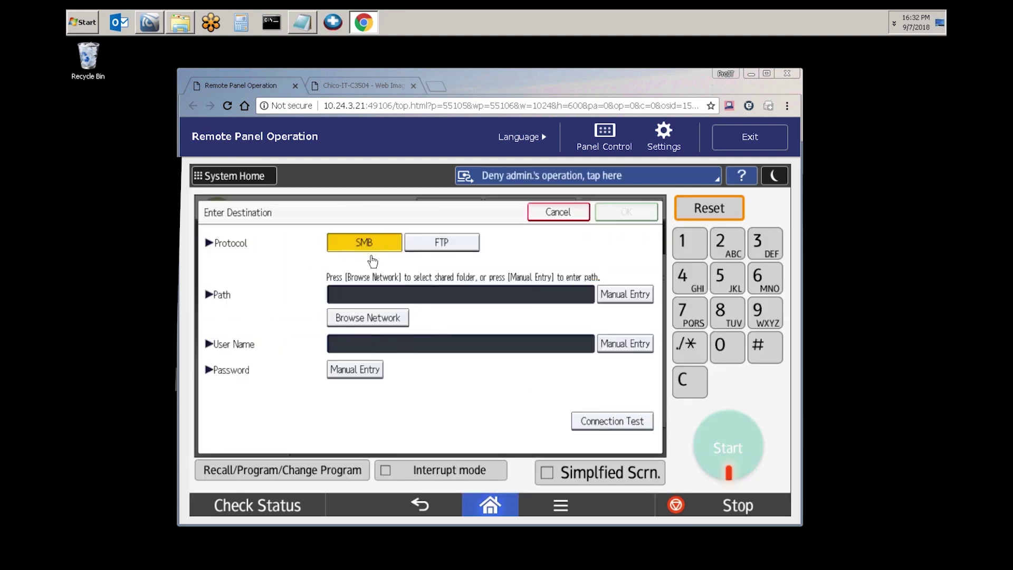
left_click(625, 295)
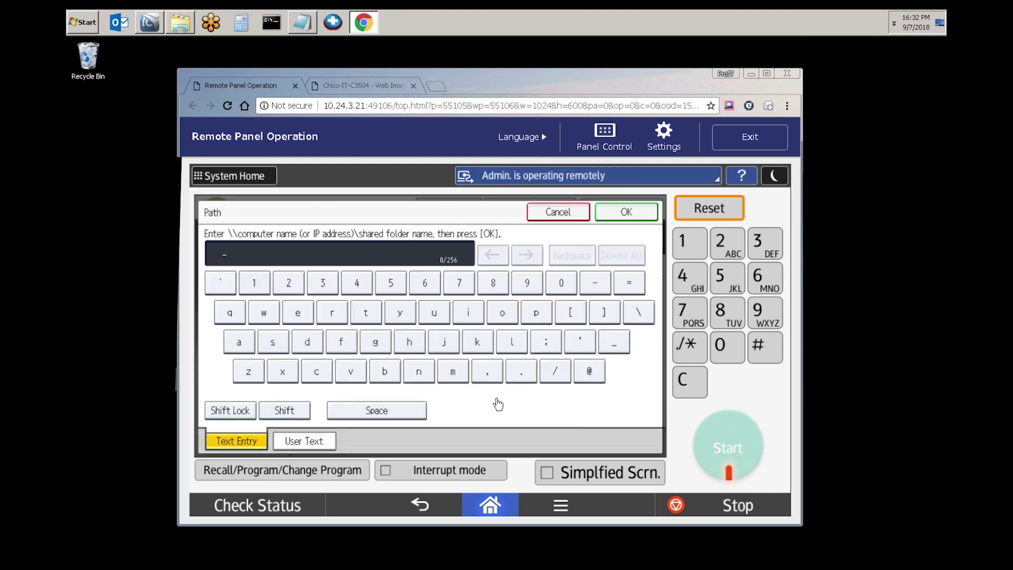
Enter \\eur-loaner11\scans as the SMB destination path
left_click(638, 312)
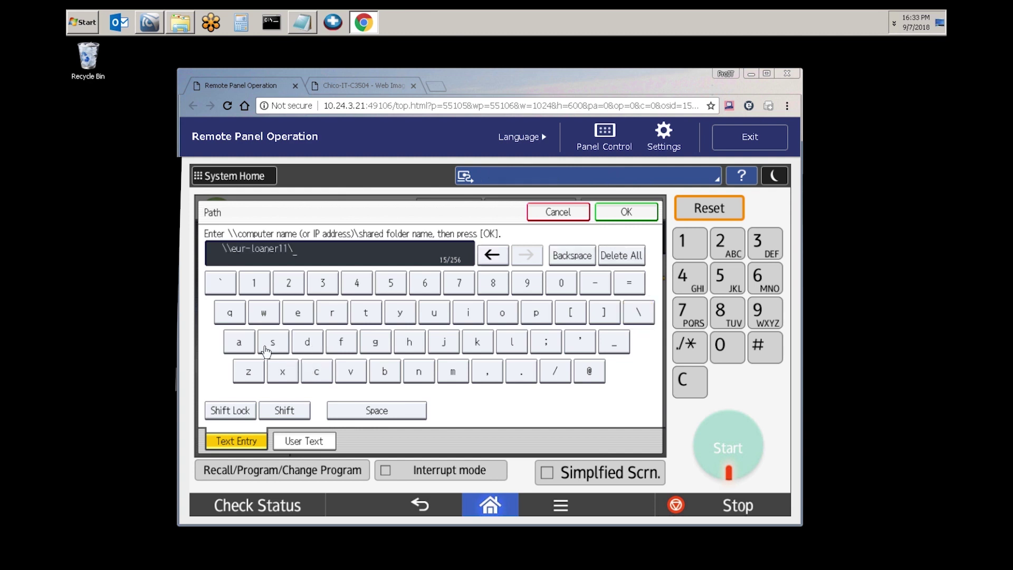
left_click(272, 342)
left_click(316, 372)
left_click(238, 342)
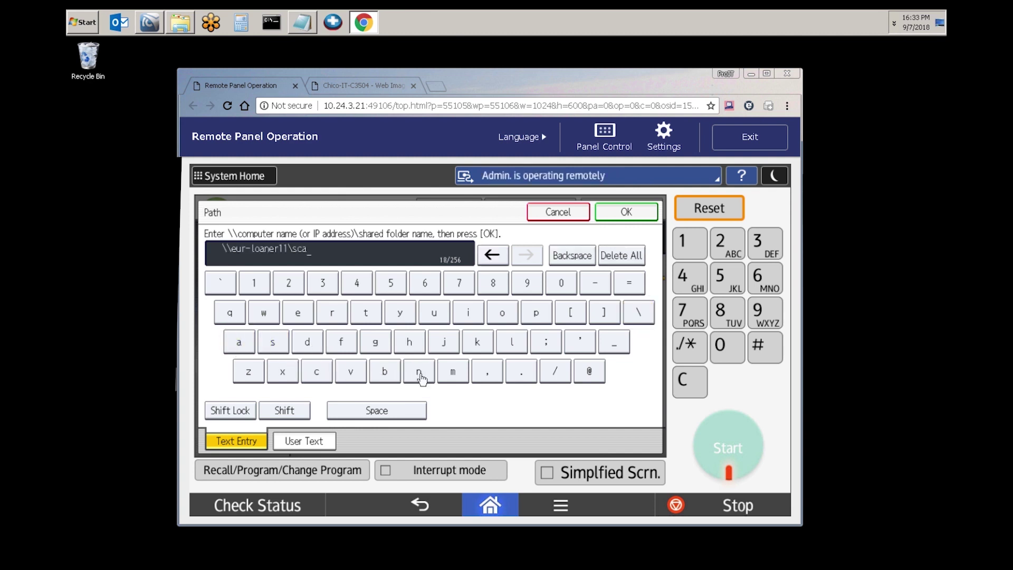
left_click(418, 371)
left_click(273, 343)
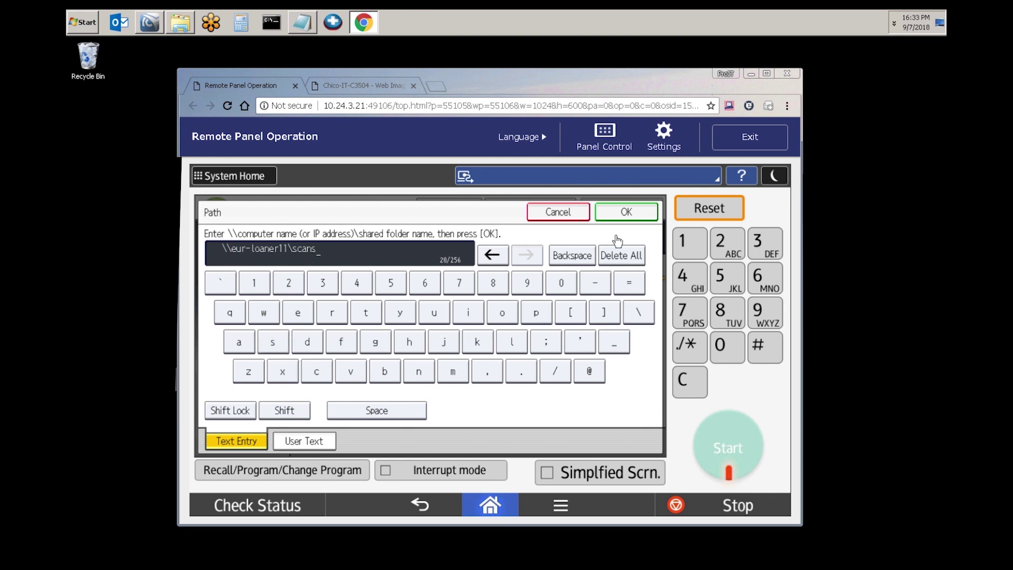
left_click(625, 212)
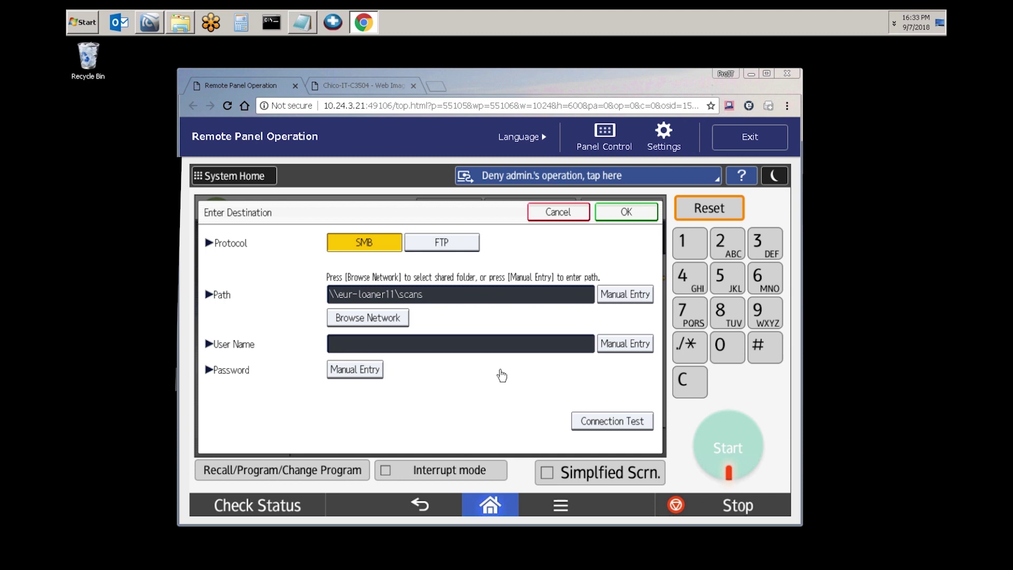
Enter raymorgan\copier as the destination's domain user name
left_click(625, 343)
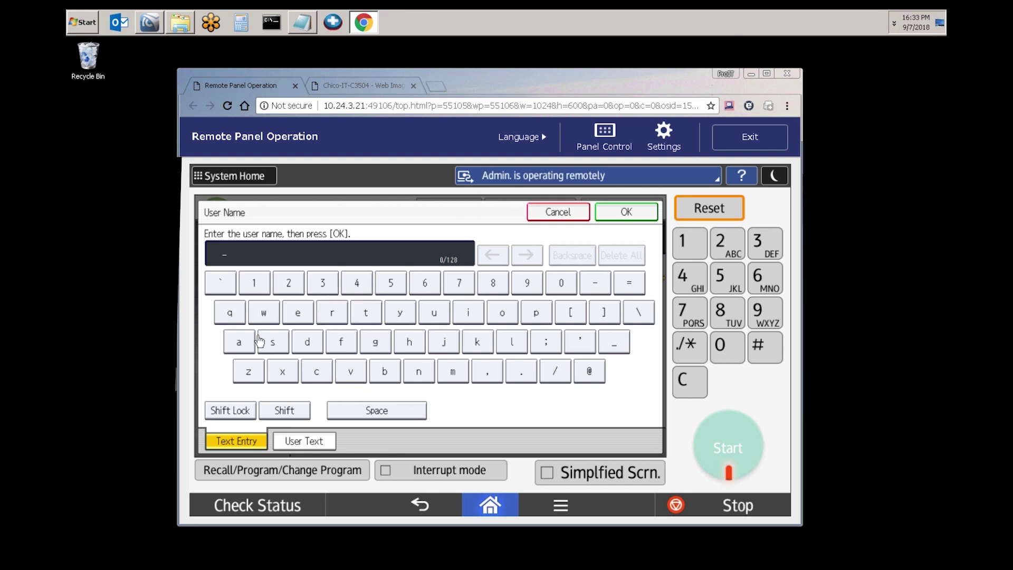
left_click(238, 342)
type("raymorgan\\copier")
left_click(400, 312)
left_click(453, 371)
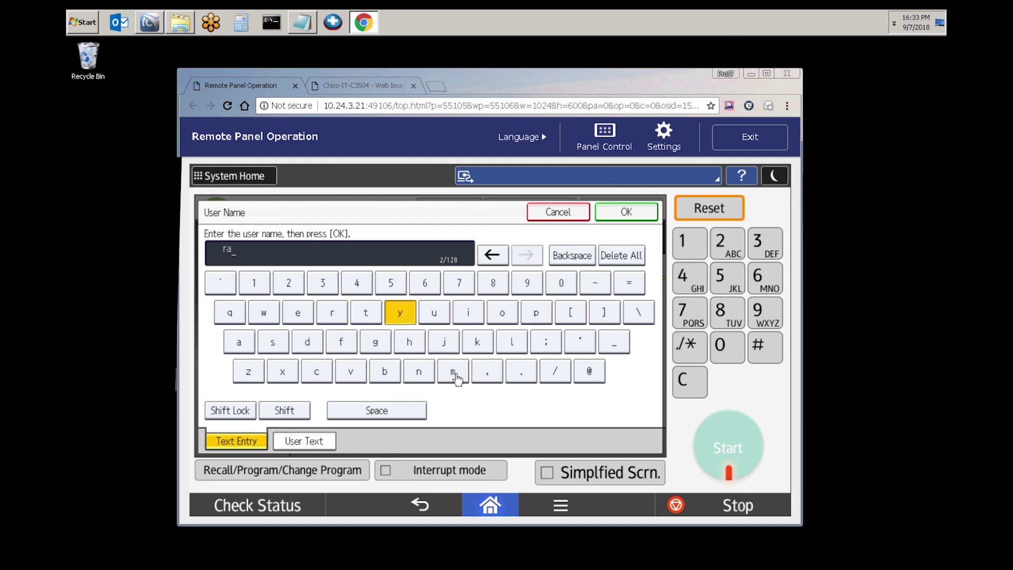
left_click(627, 212)
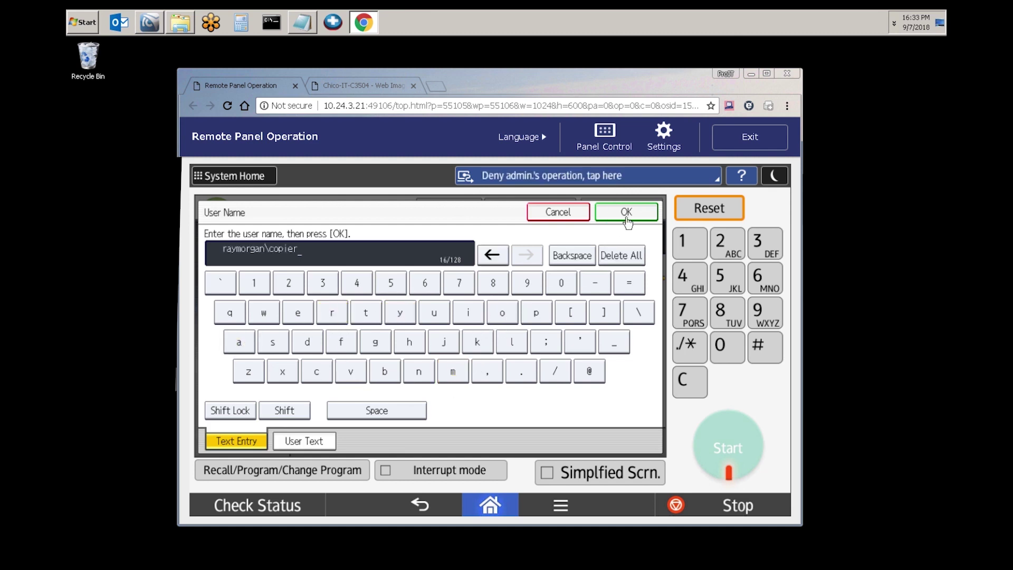
Enter the account password and run a connection test to the shared folder
left_click(360, 373)
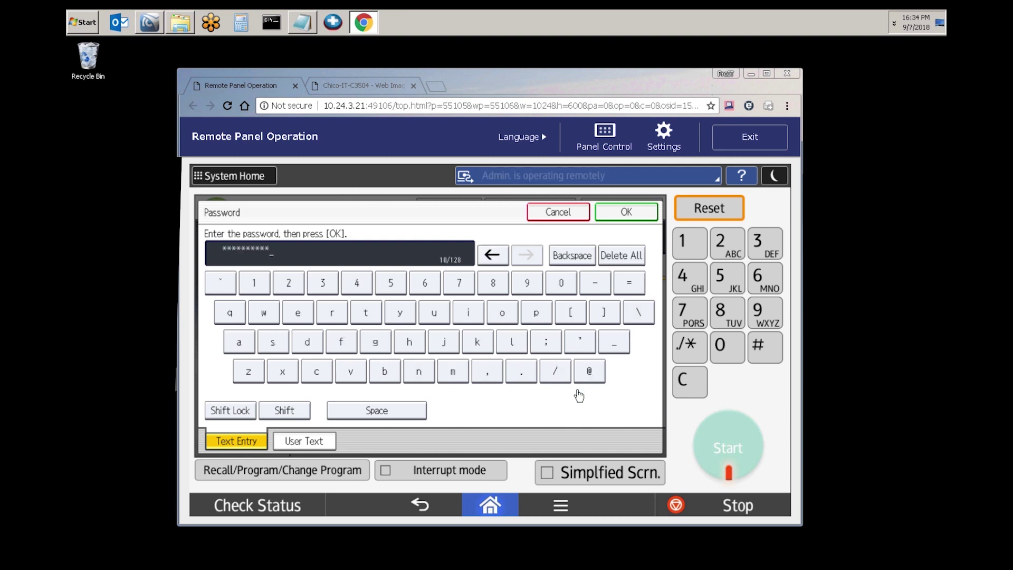
left_click(626, 212)
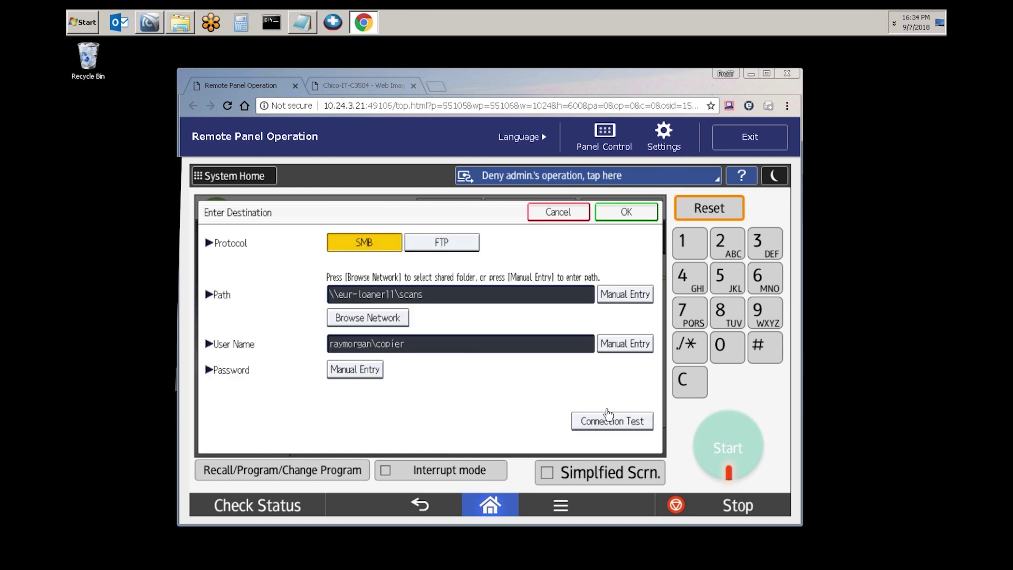
left_click(612, 421)
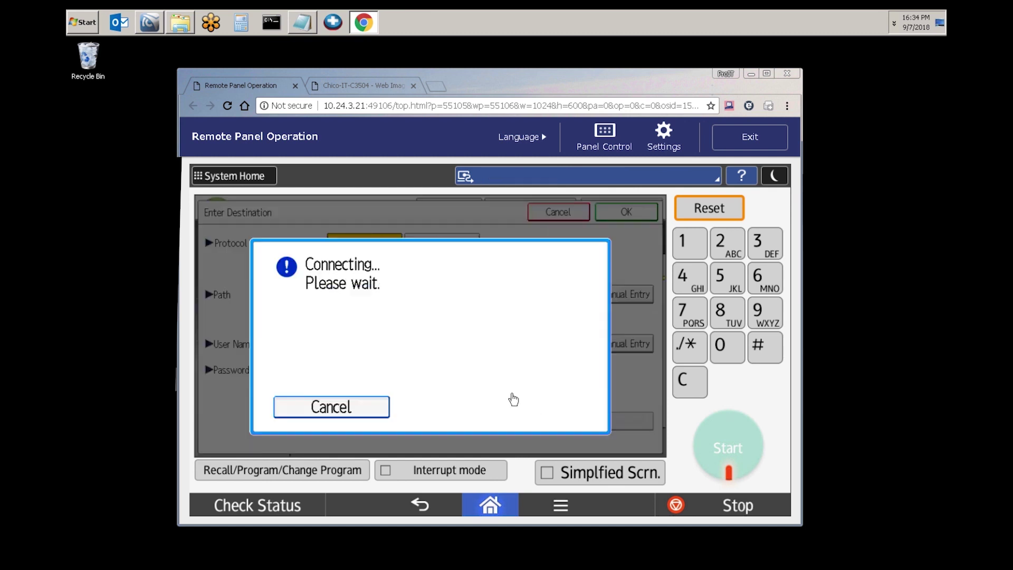
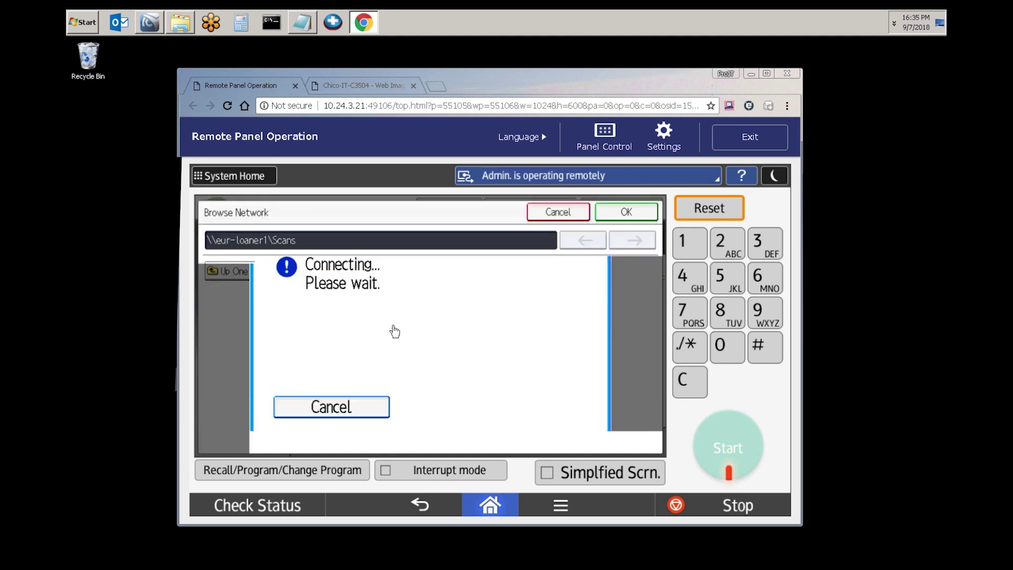
Confirm \\eur-loaner1\Scans as the folder destination and start the scan
left_click(626, 212)
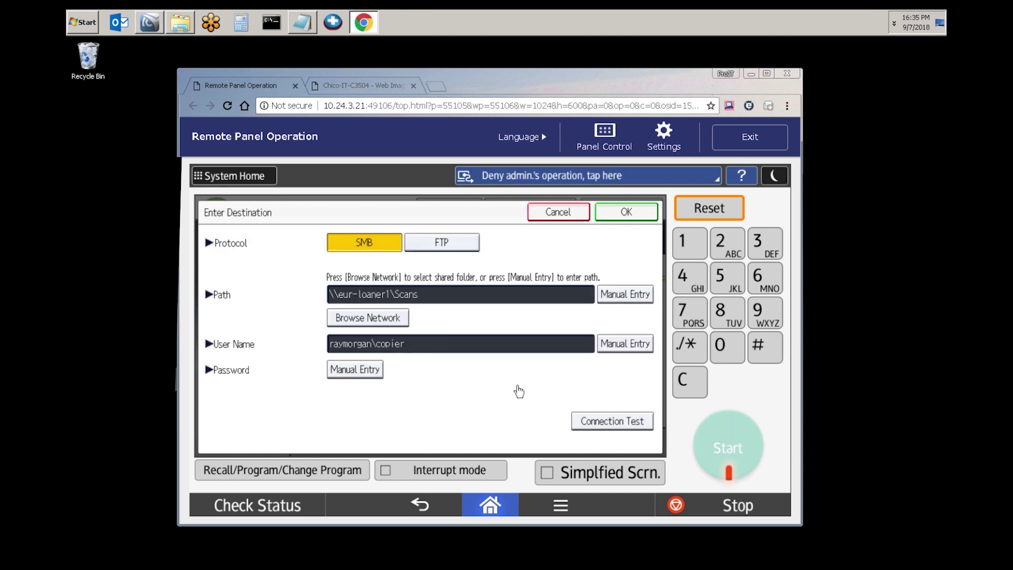
left_click(647, 219)
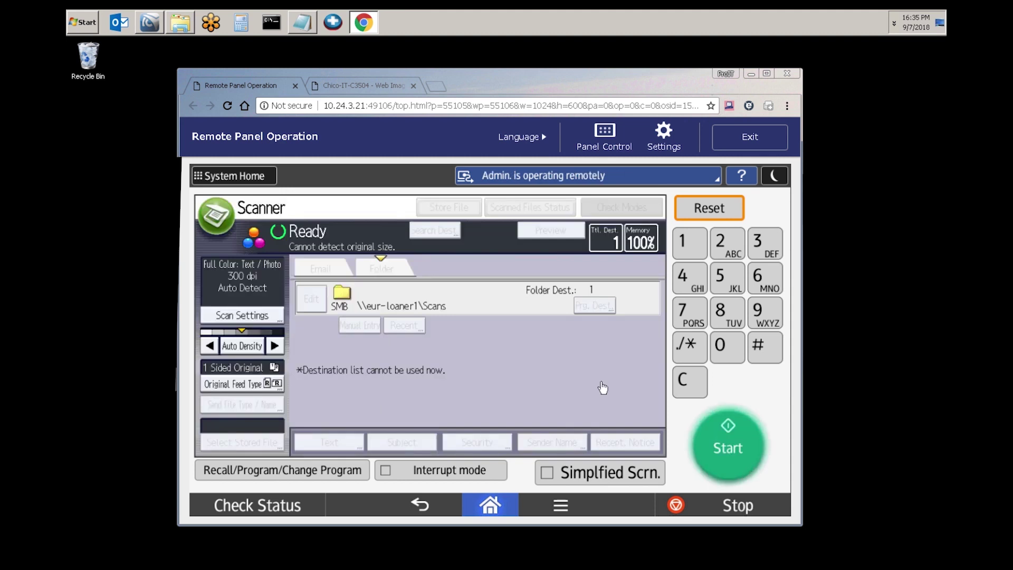
left_click(713, 445)
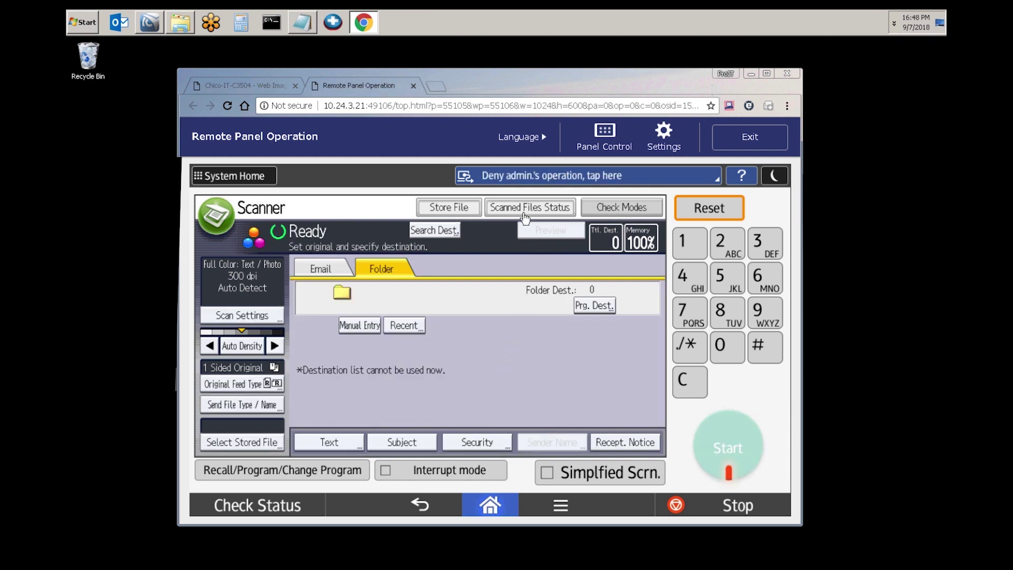
Check the completed jobs in Scanned Files Status, then move to Web Image Monitor
left_click(530, 208)
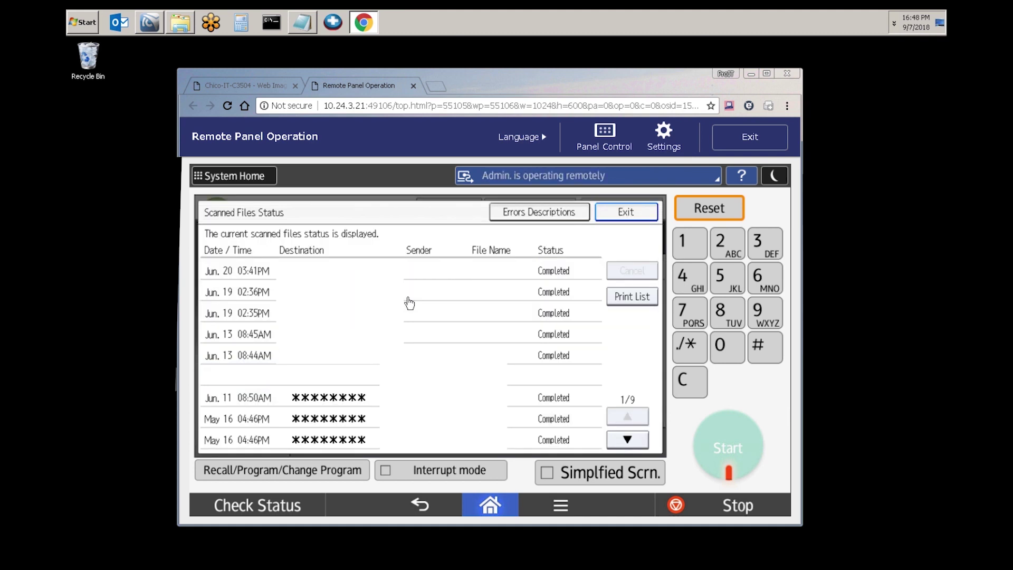
left_click(625, 212)
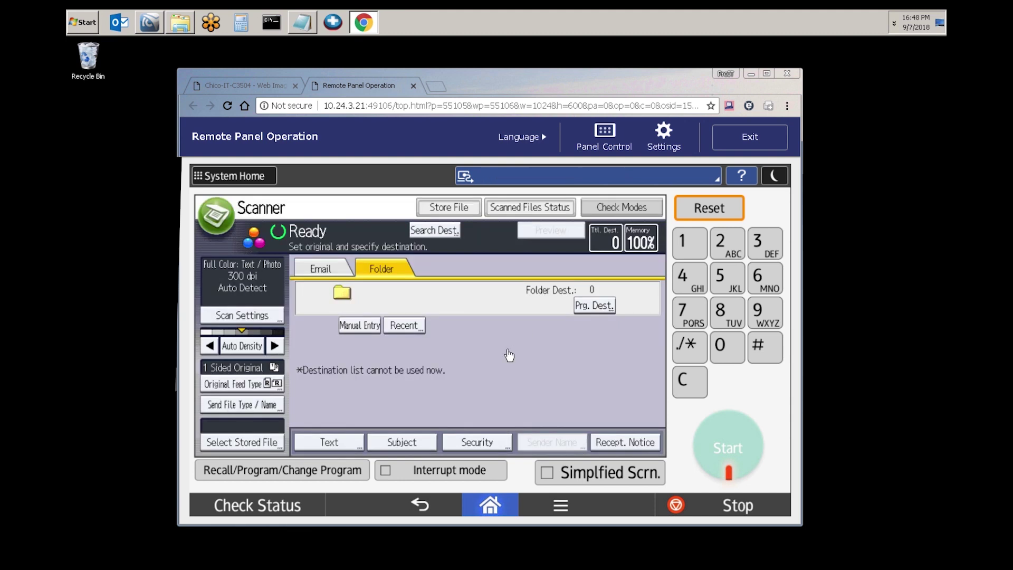
left_click(246, 85)
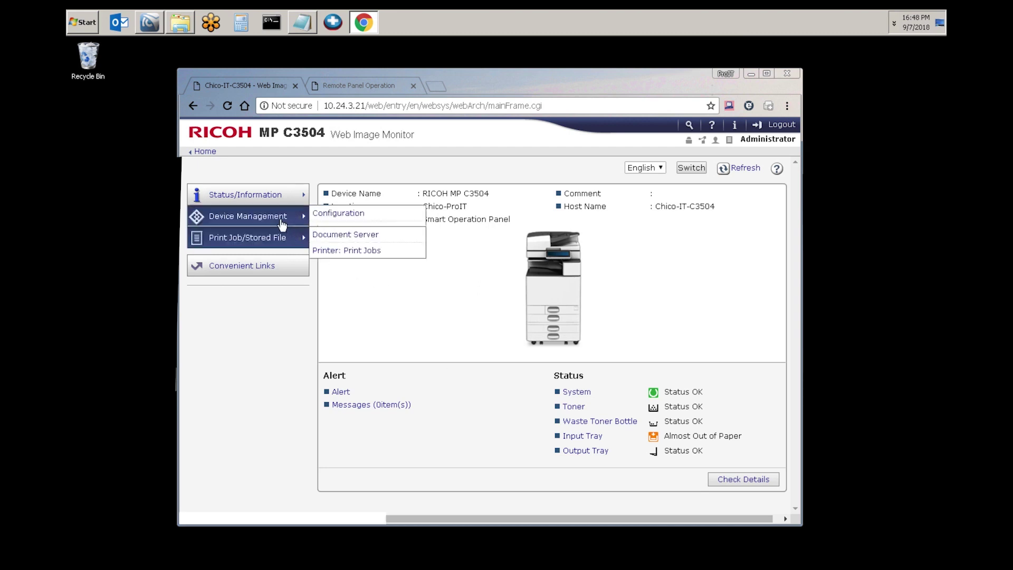
mouse_move(247, 216)
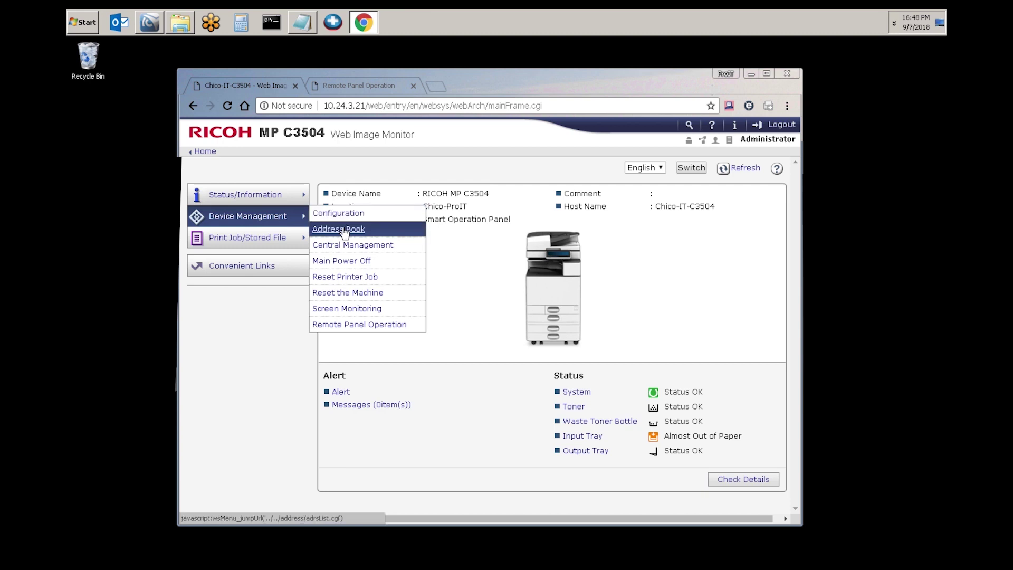
Open the Address Book under Device Management in its Detail Input view
left_click(344, 232)
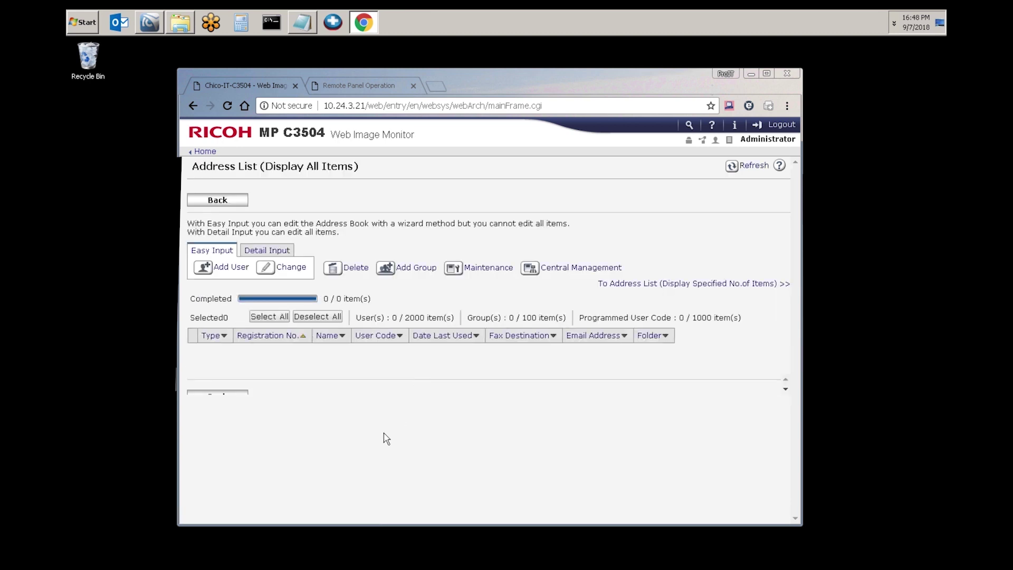
left_click(268, 250)
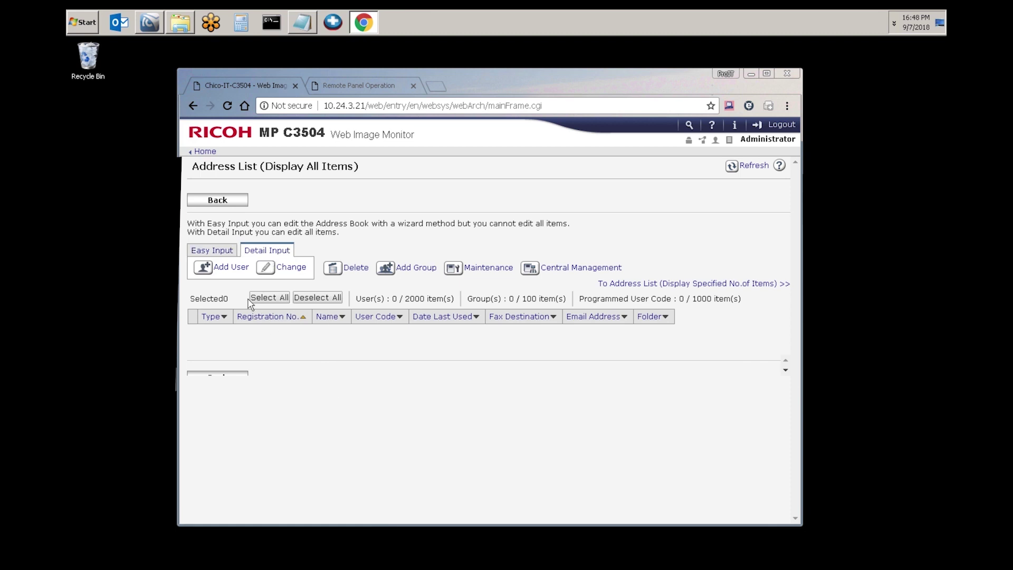
Add user Jon Smith with other folder authentication, a login name and password
left_click(226, 268)
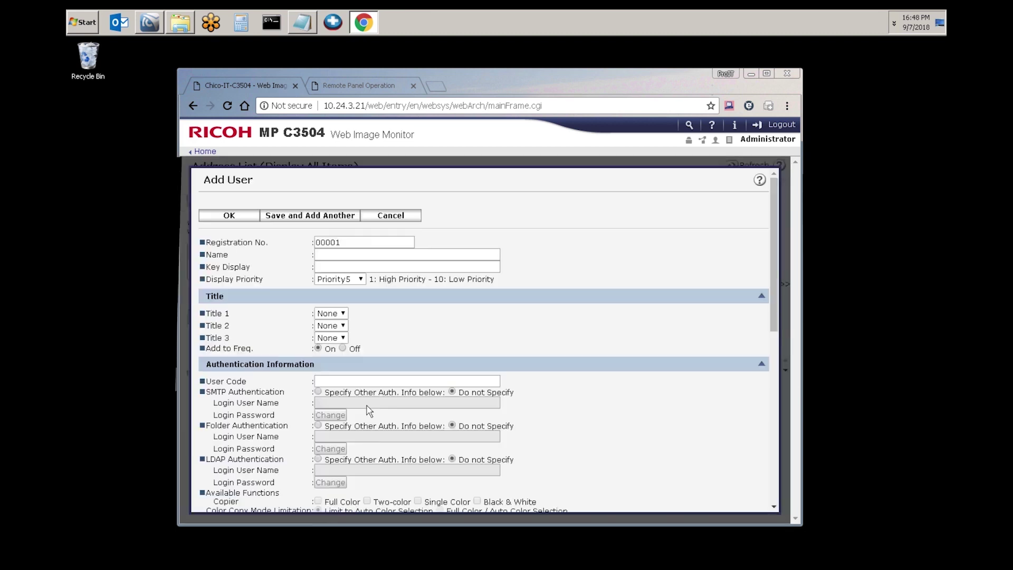
left_click(355, 258)
type("Jon Smit")
type("h")
key("Tab")
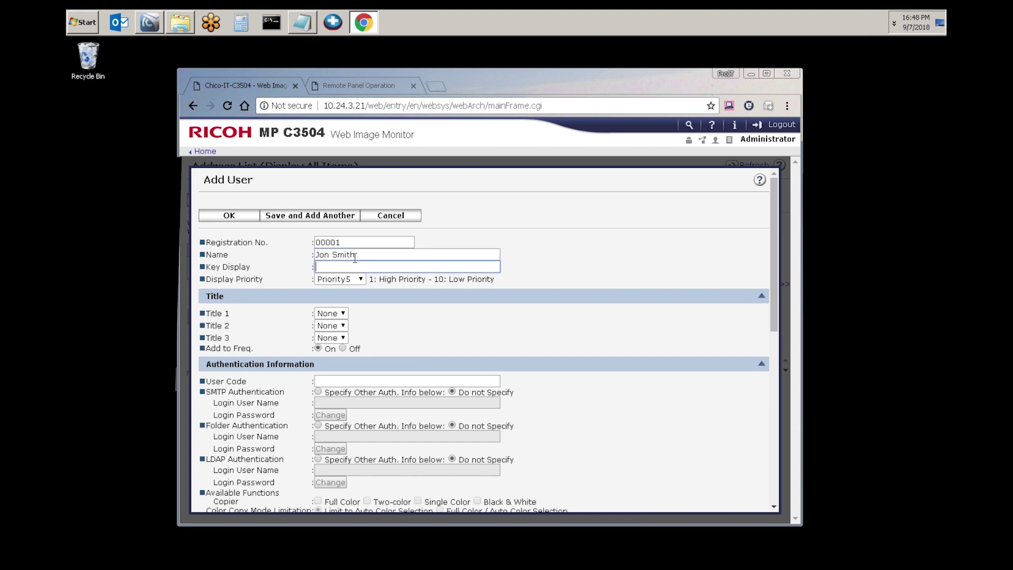
type("Jon Smith")
scroll(360, 376, "down", 3)
scroll(361, 381, "down", 1)
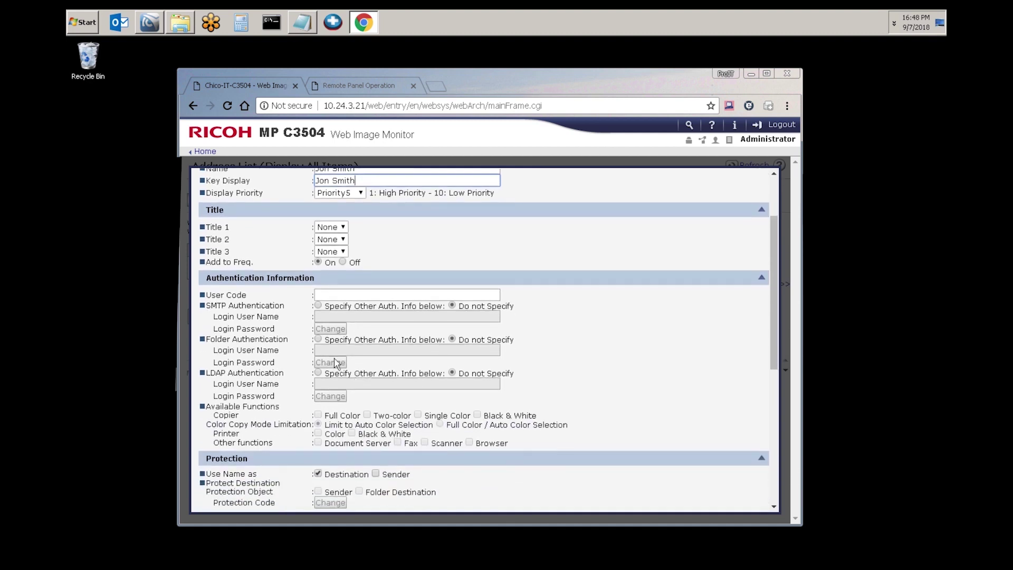
left_click(318, 340)
left_click(345, 351)
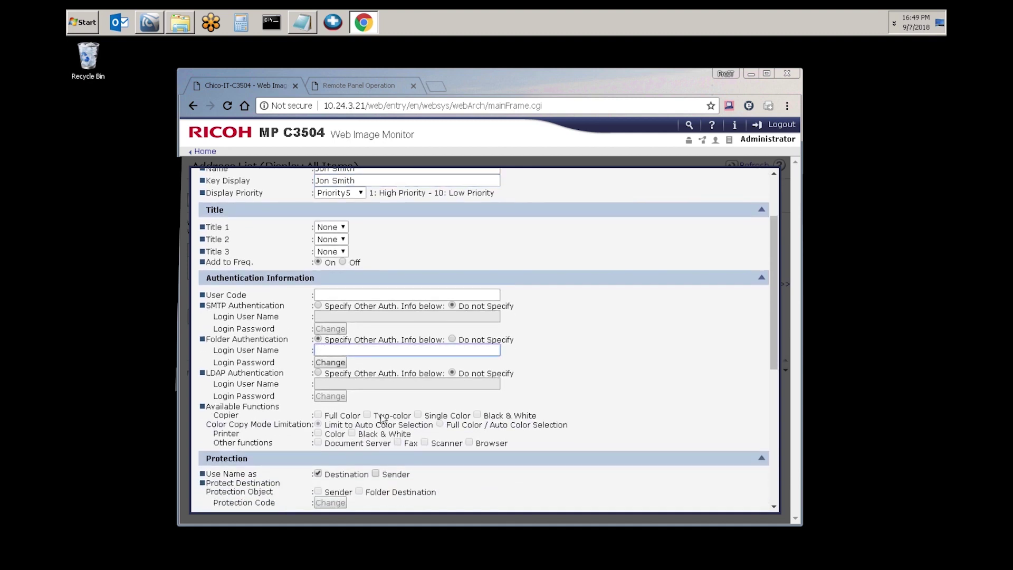
type("raymorgan")
type("\\copier")
left_click(330, 363)
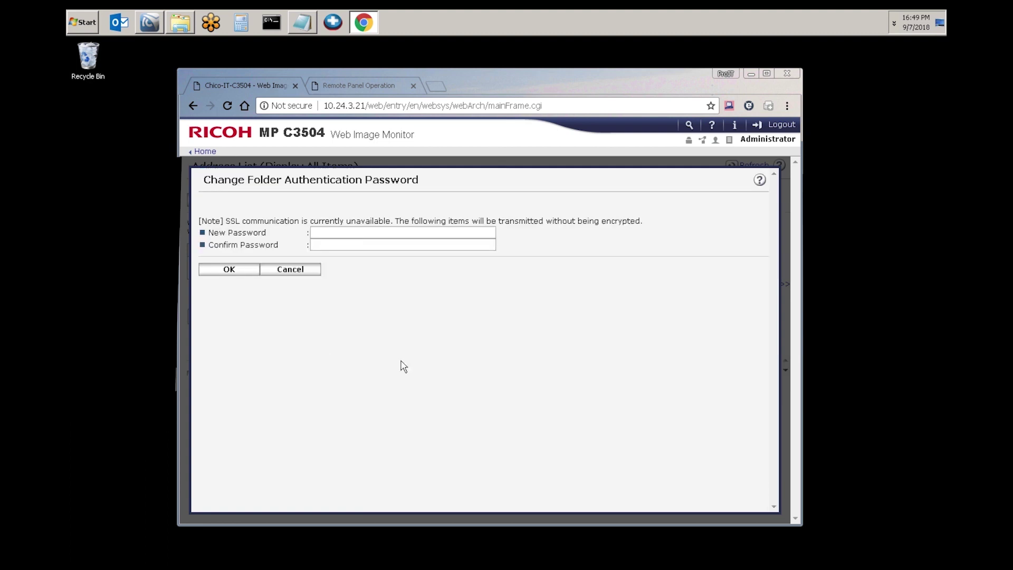
left_click(228, 269)
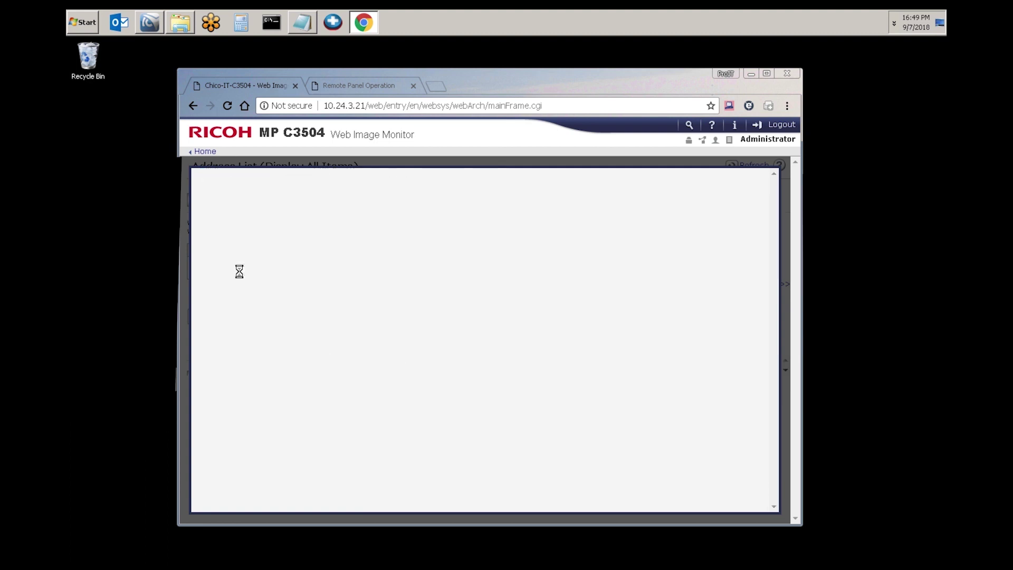
scroll(409, 425, "down", 3)
scroll(409, 424, "down", 3)
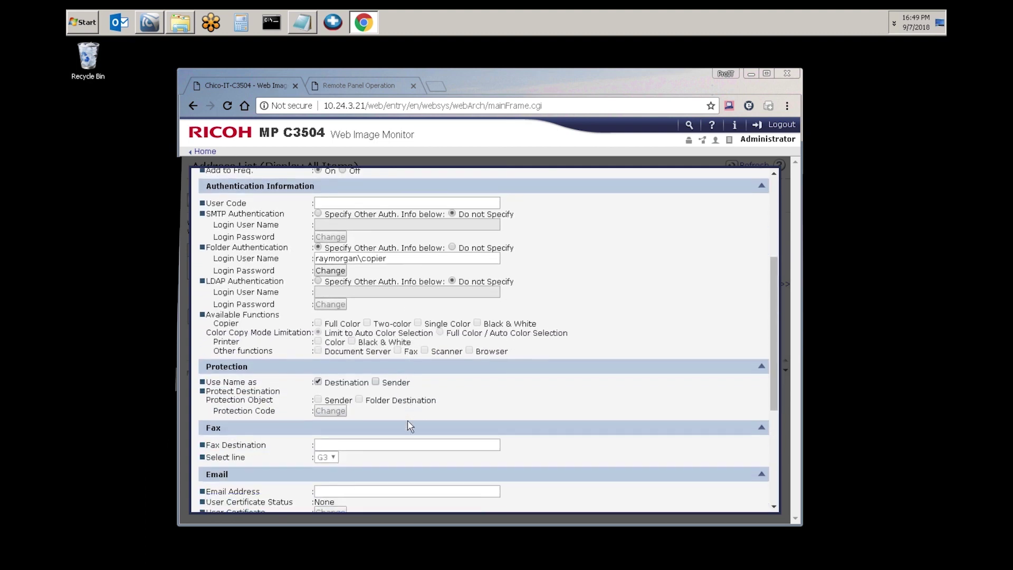
scroll(409, 425, "down", 2)
scroll(410, 426, "down", 3)
scroll(409, 425, "down", 3)
scroll(410, 425, "down", 2)
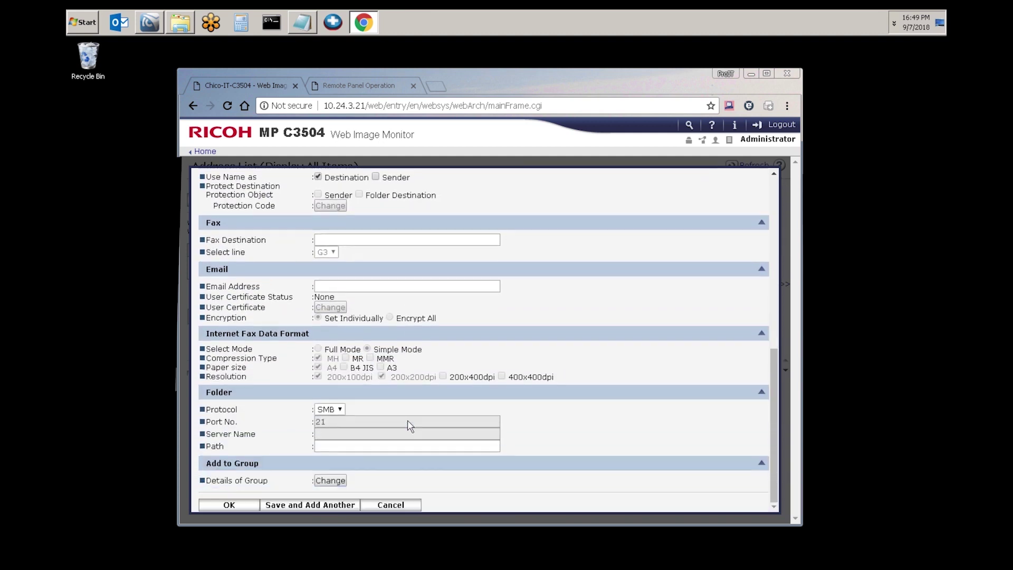
Set Jon Smith's folder path to \\eur-loaner1\scans and save the entry
left_click(363, 443)
type("\\\\eur-loaner1\\scans")
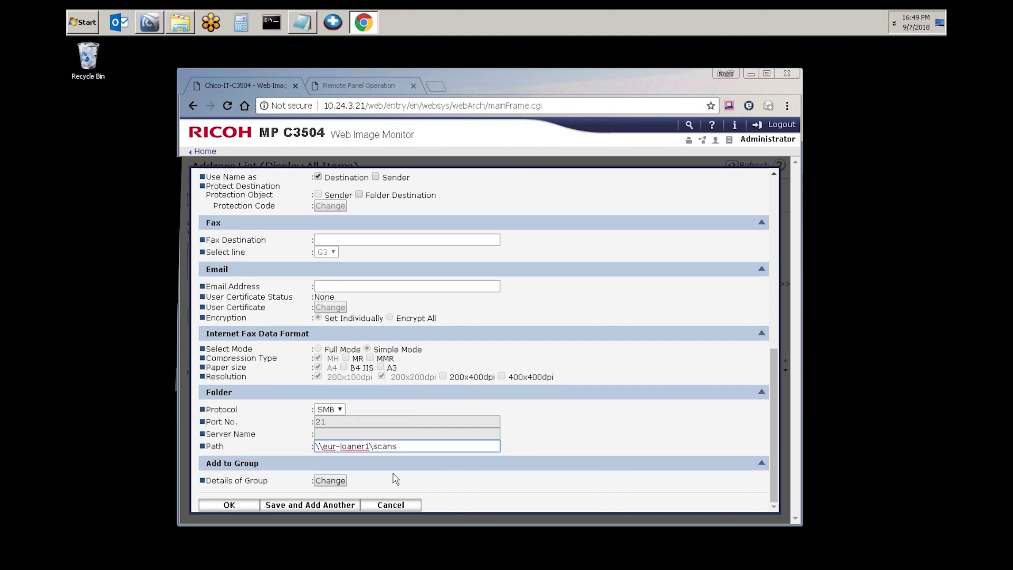
left_click(249, 512)
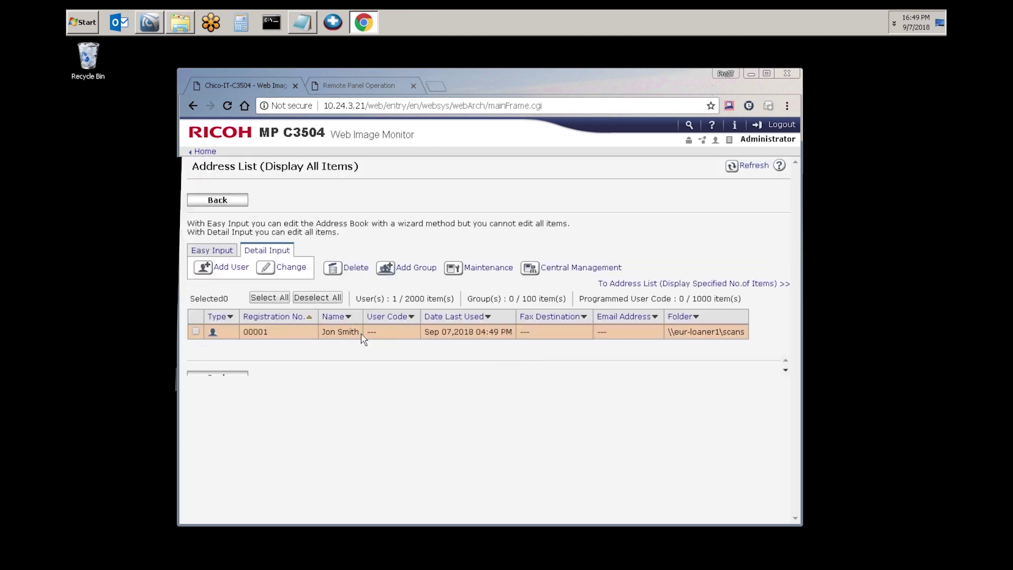
On the Remote Panel's Scanner (Classic) Folder list, select Jon Smith as destination
left_click(358, 85)
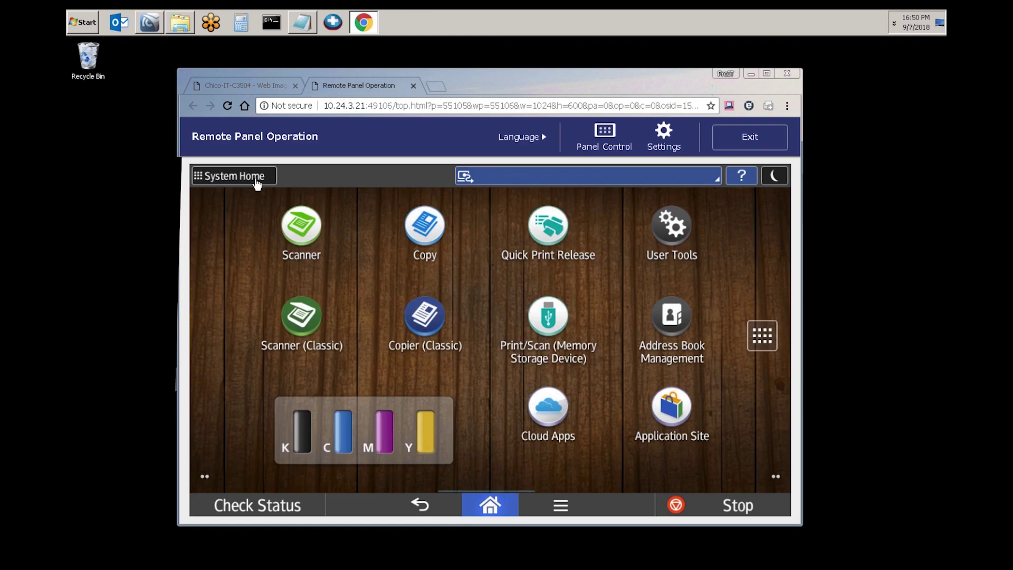
left_click(308, 323)
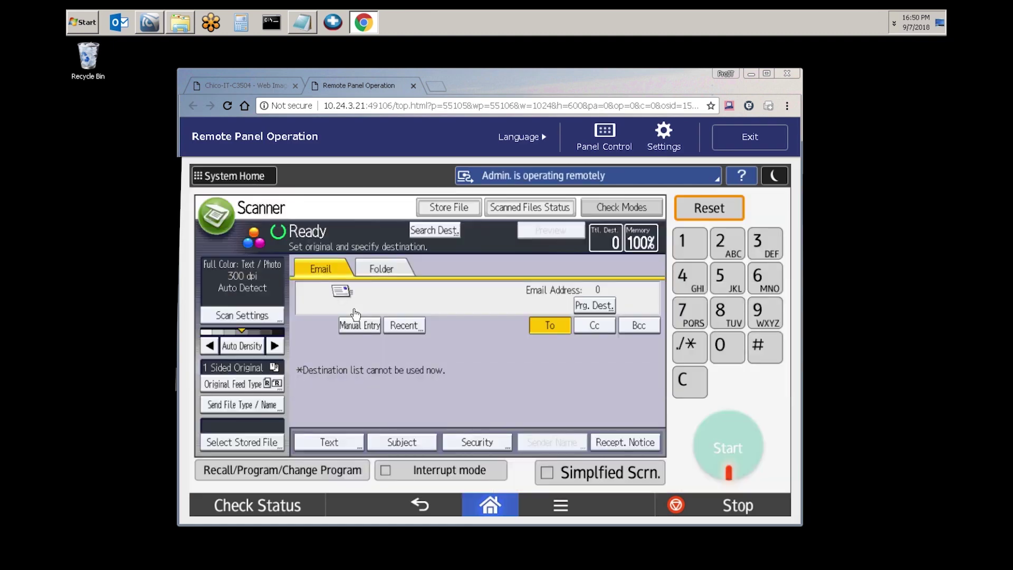
left_click(384, 270)
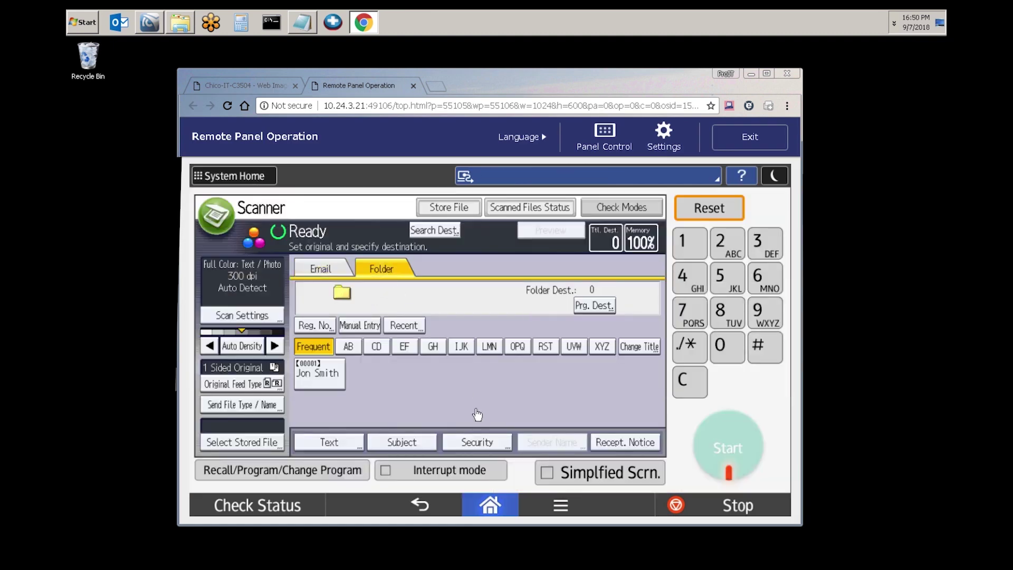
left_click(333, 380)
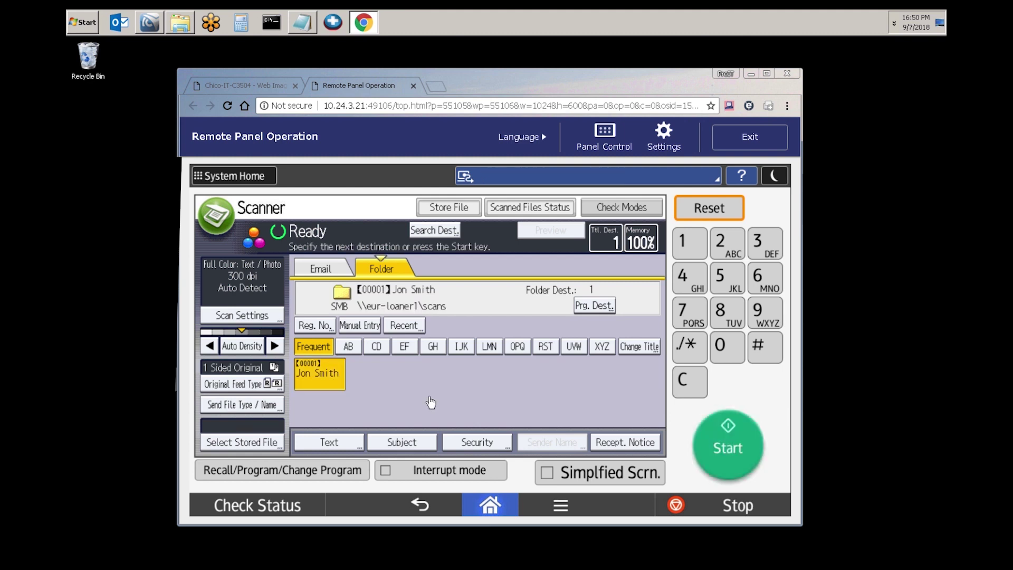